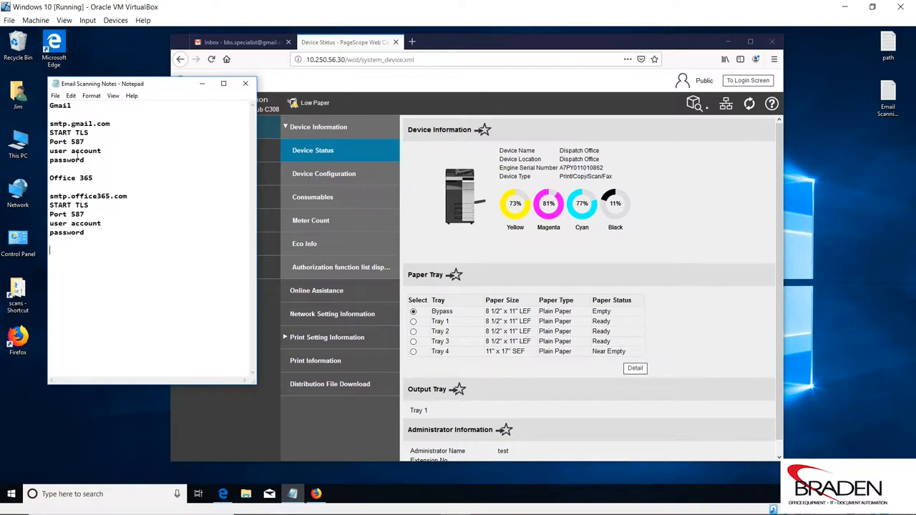
- Bring the browser forward and switch to the Gmail Inbox tab
click(599, 35)
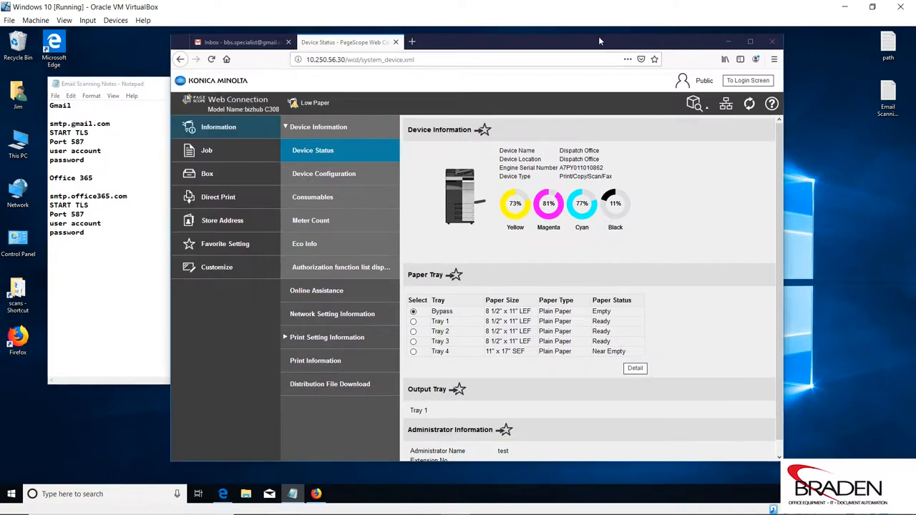
click(266, 44)
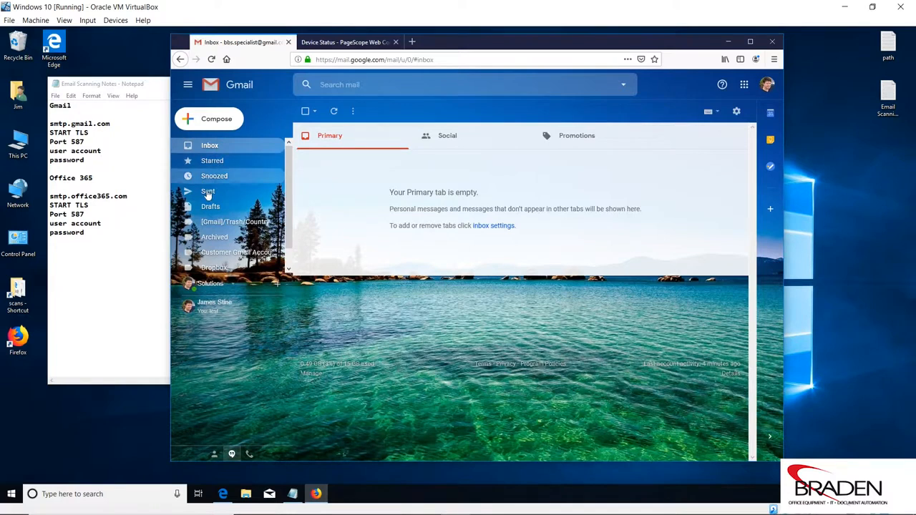
click(207, 192)
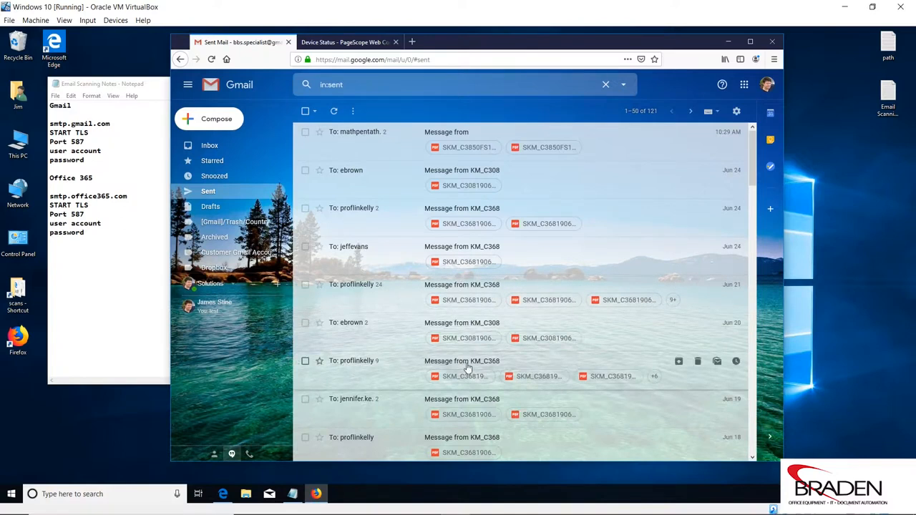
click(216, 149)
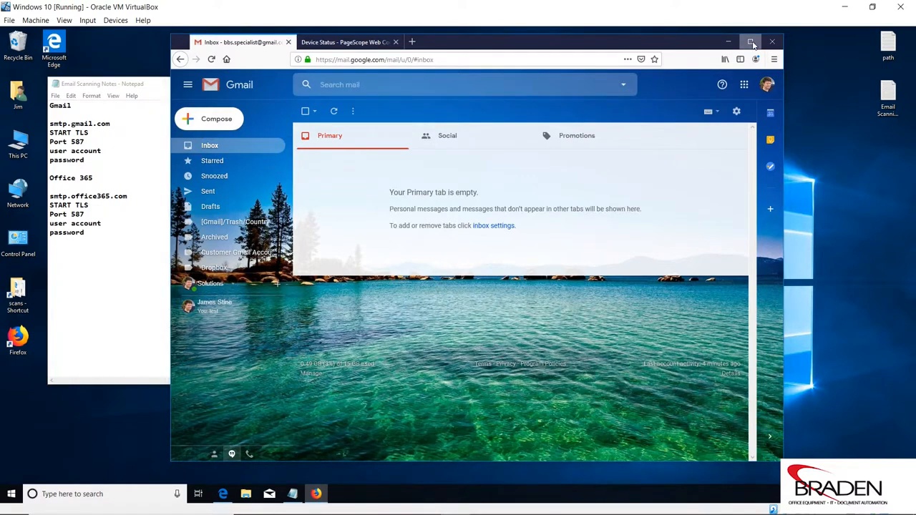
click(751, 43)
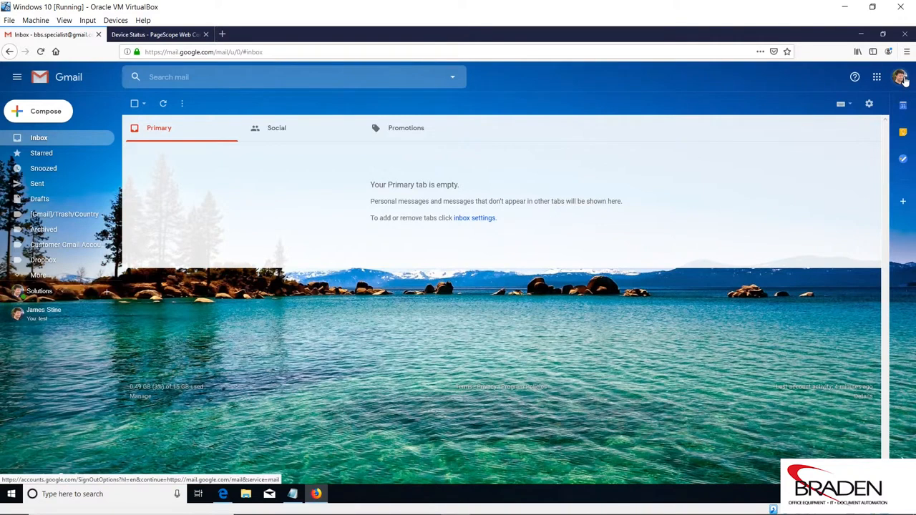
click(901, 79)
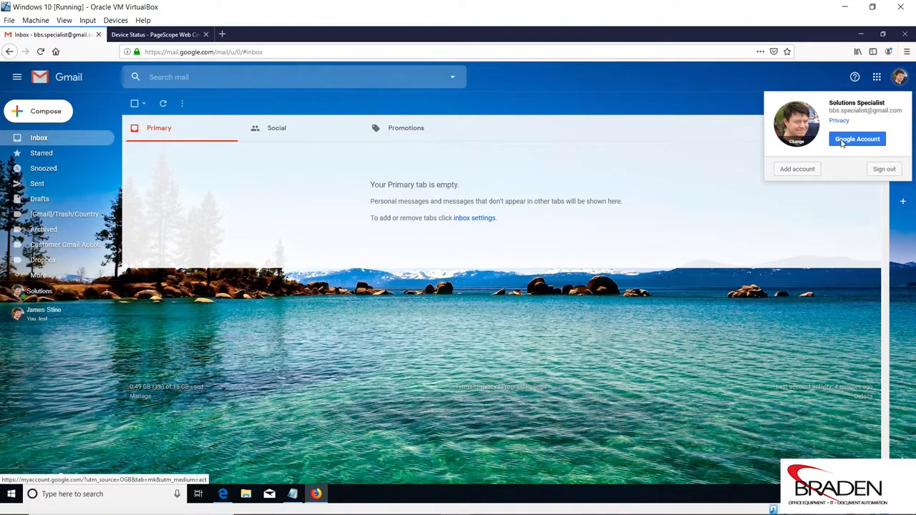
click(842, 142)
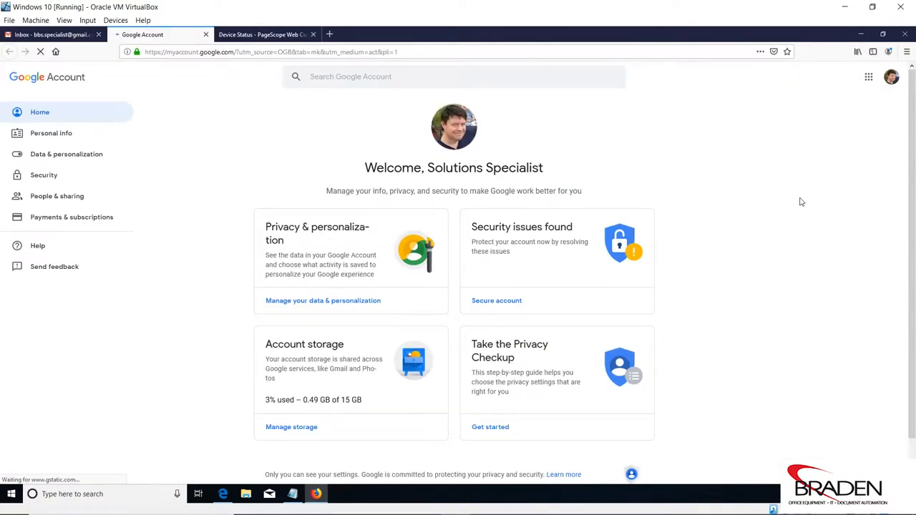
- Go to the Security page and scroll down to the Less secure app access section
click(58, 183)
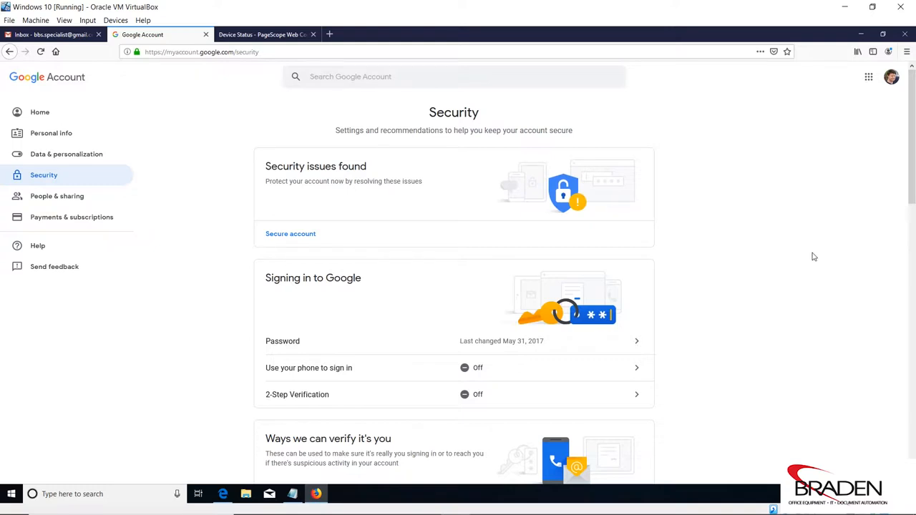
scroll(813, 256, down, 1)
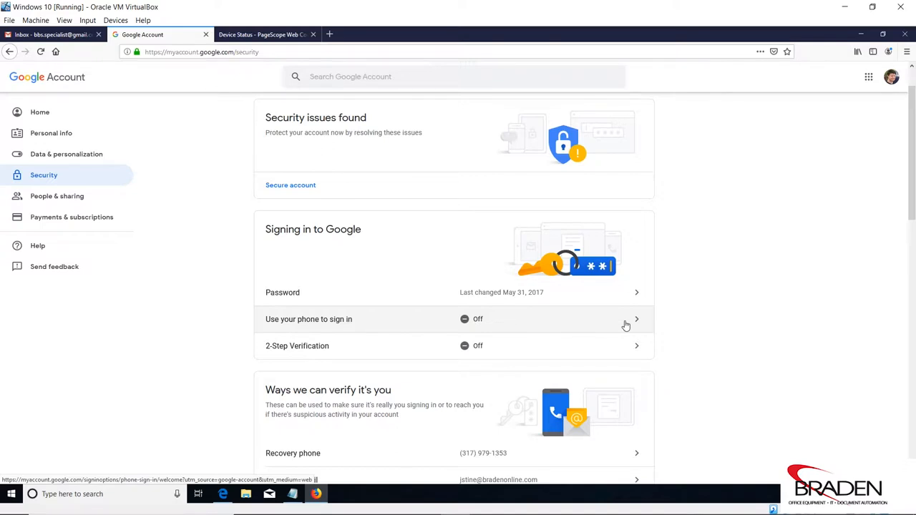
scroll(426, 245, down, 2)
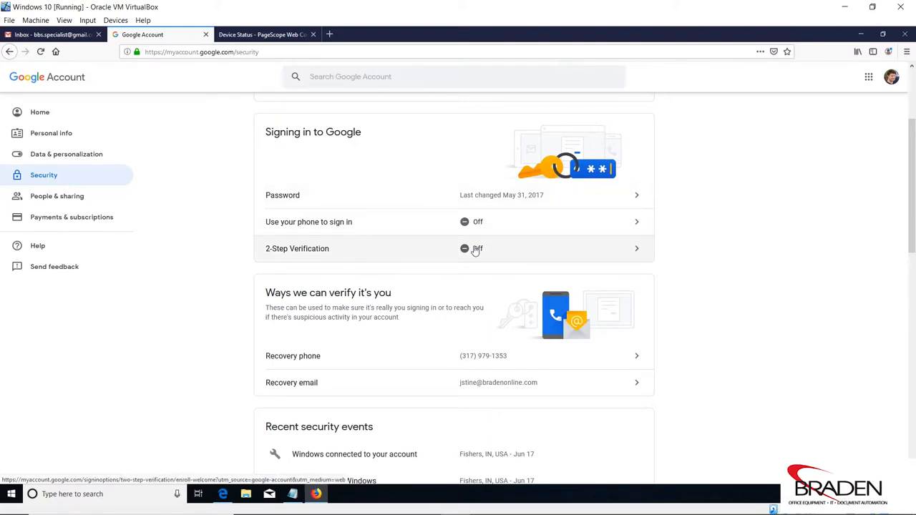
scroll(474, 250, down, 5)
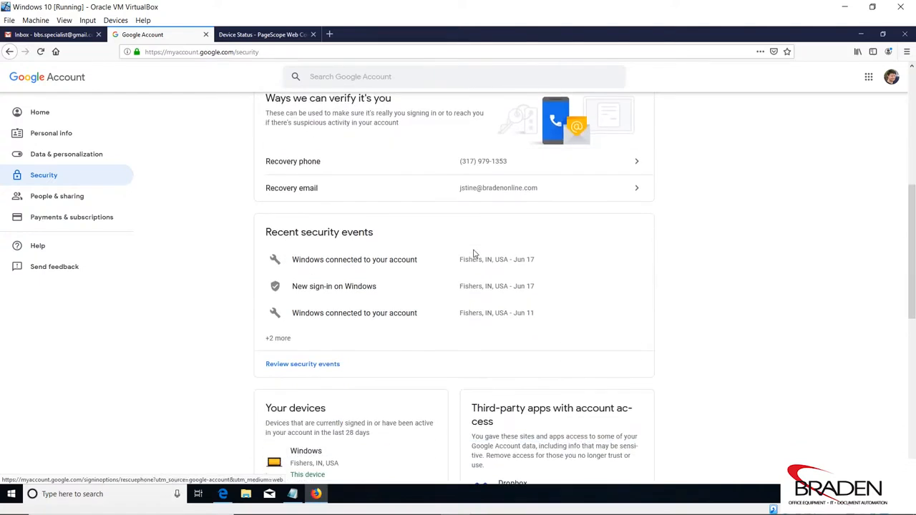
scroll(473, 251, down, 5)
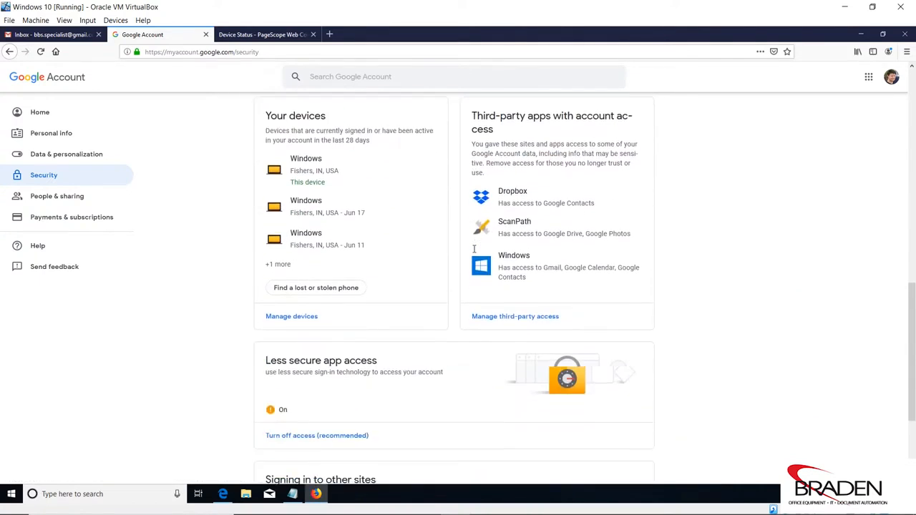
scroll(473, 249, down, 2)
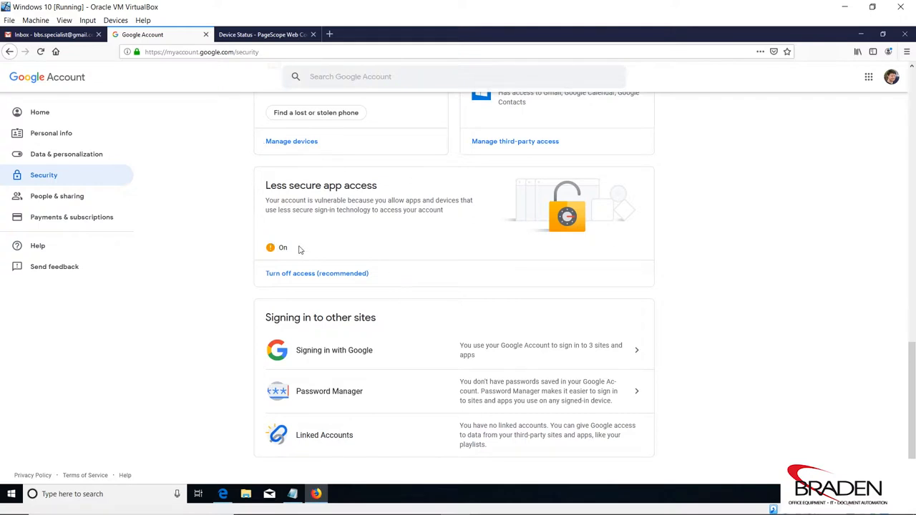
scroll(442, 260, up, 2)
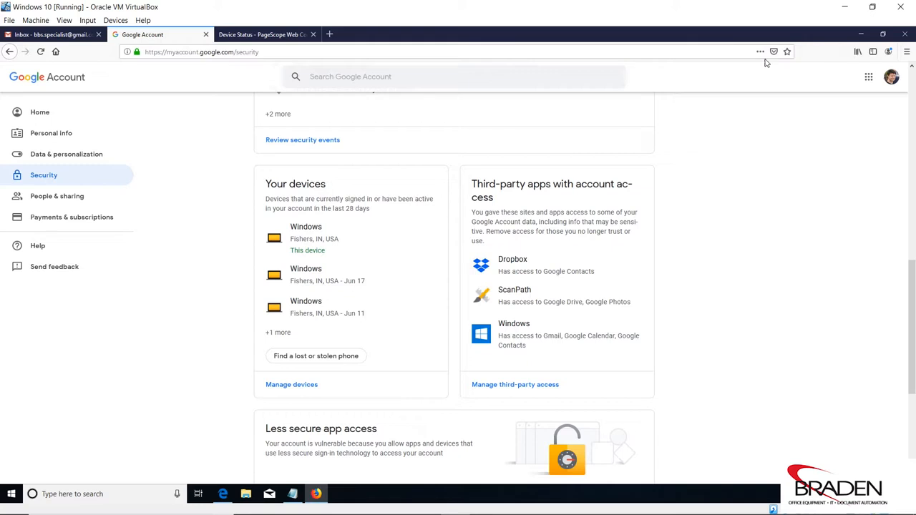
- Move the notes window left and bring the Google Account Security page back to the front
click(883, 35)
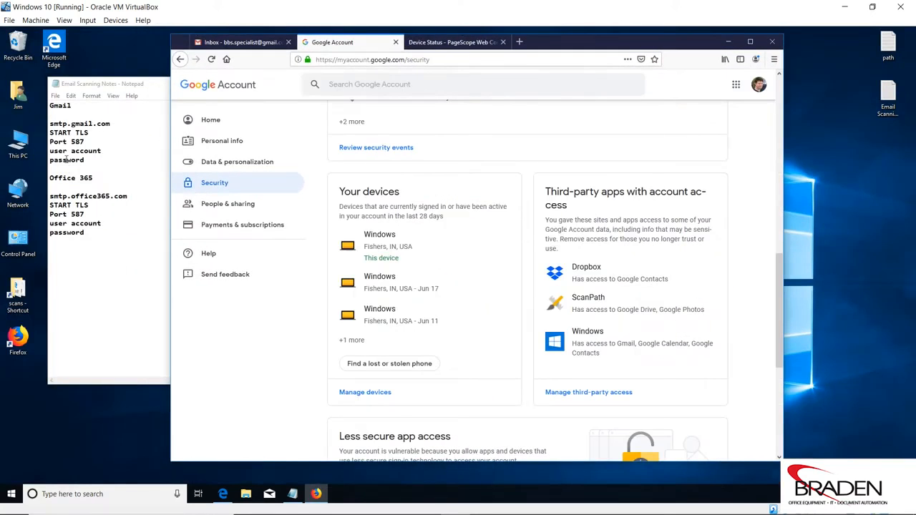
drag(113, 84, 90, 77)
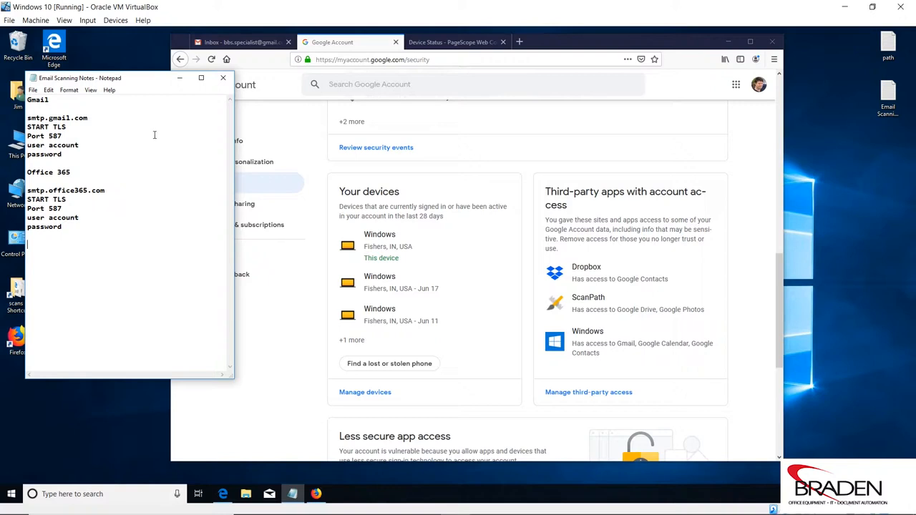
drag(574, 45, 659, 42)
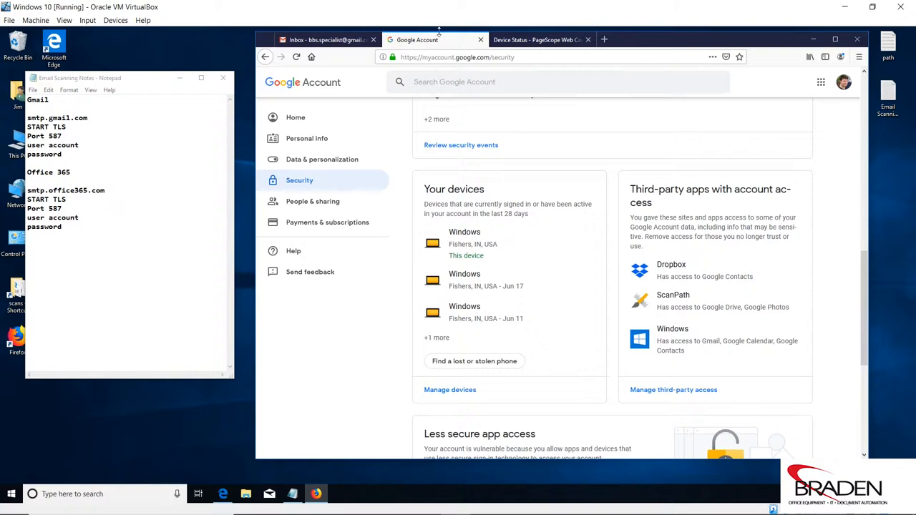
- Leave the public session and log in to the bizhub web page as Administrator, without saving the password
click(530, 42)
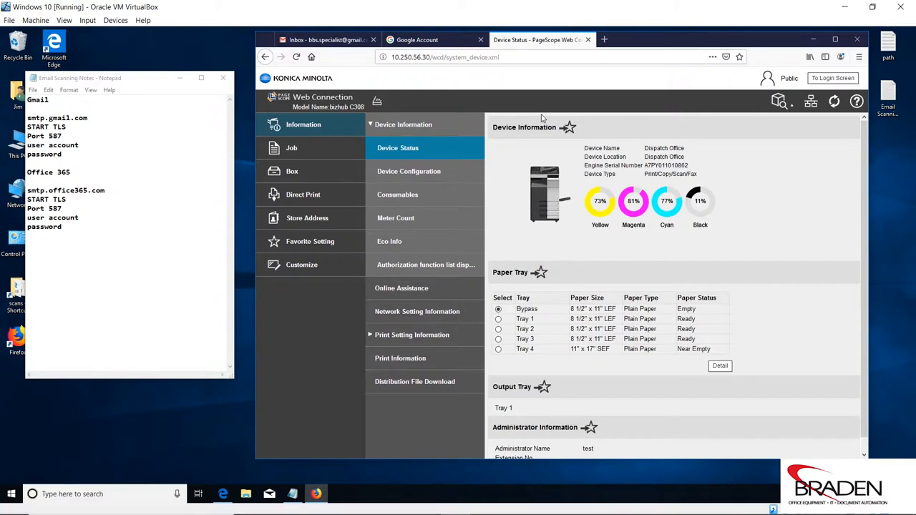
click(833, 80)
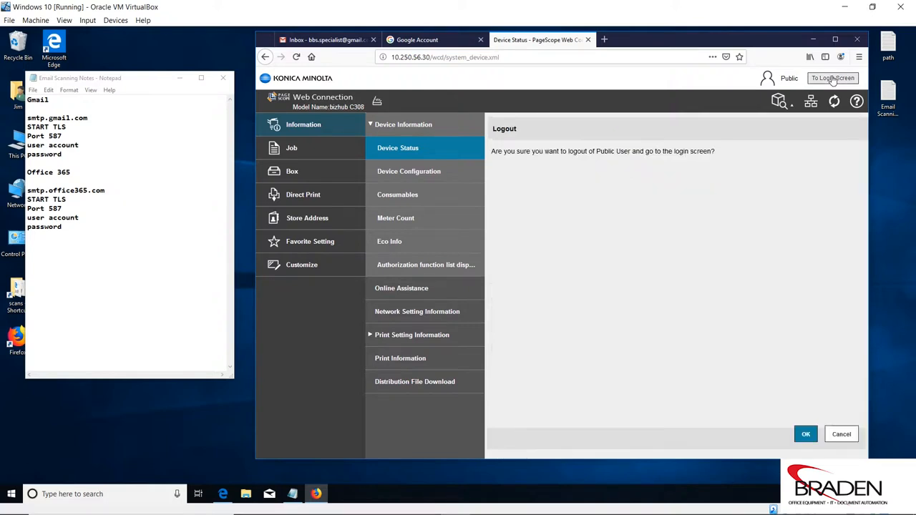
click(806, 436)
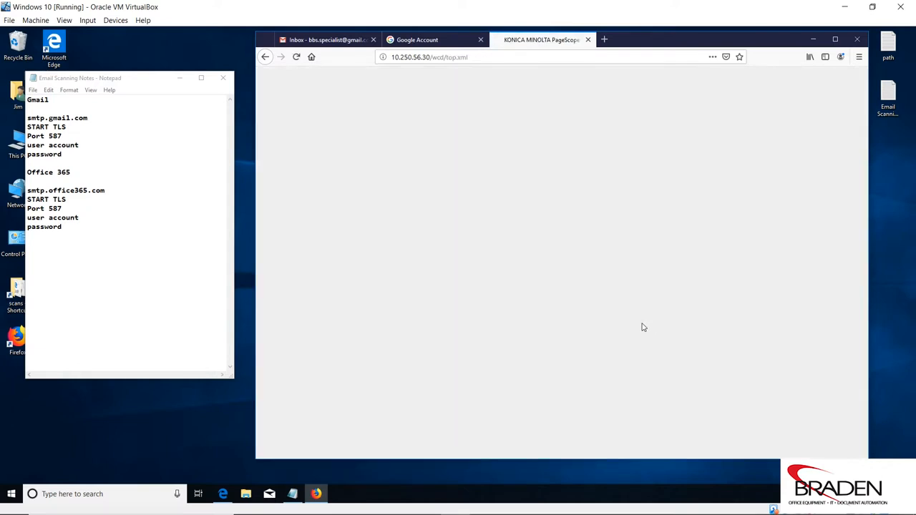
click(576, 201)
click(639, 350)
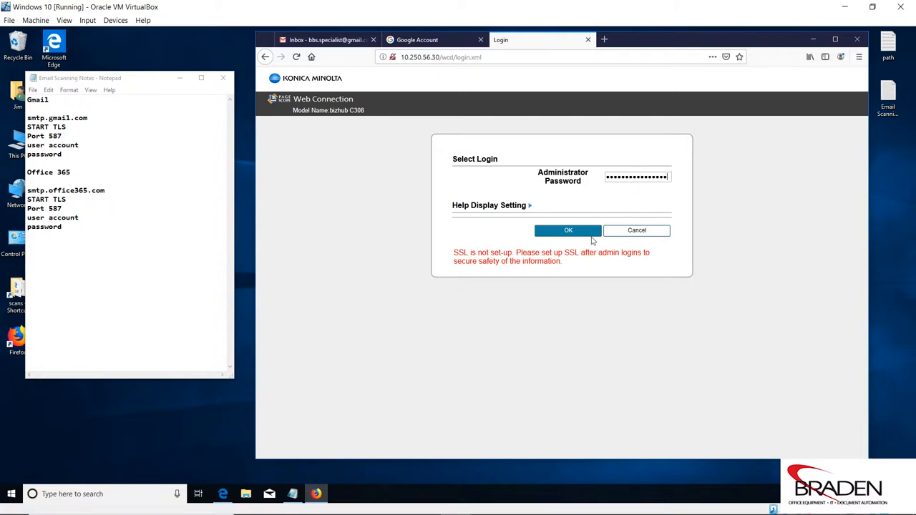
click(590, 237)
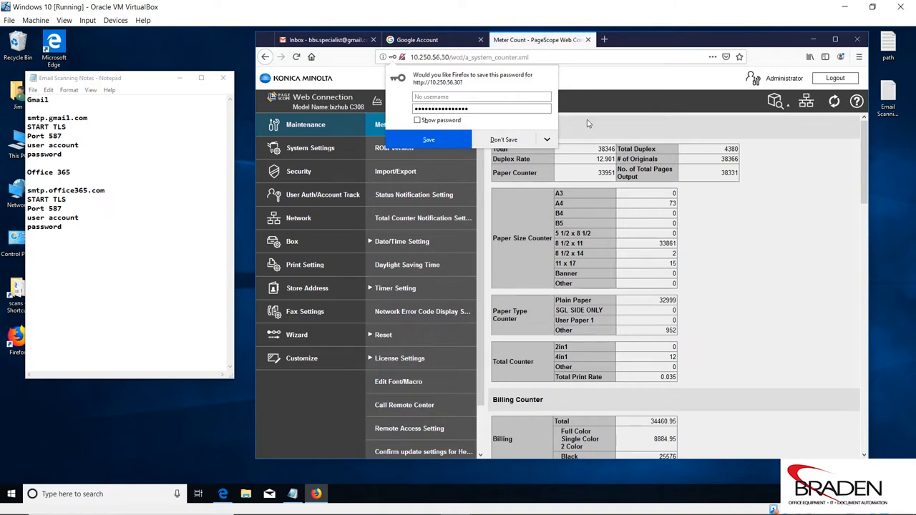
click(504, 141)
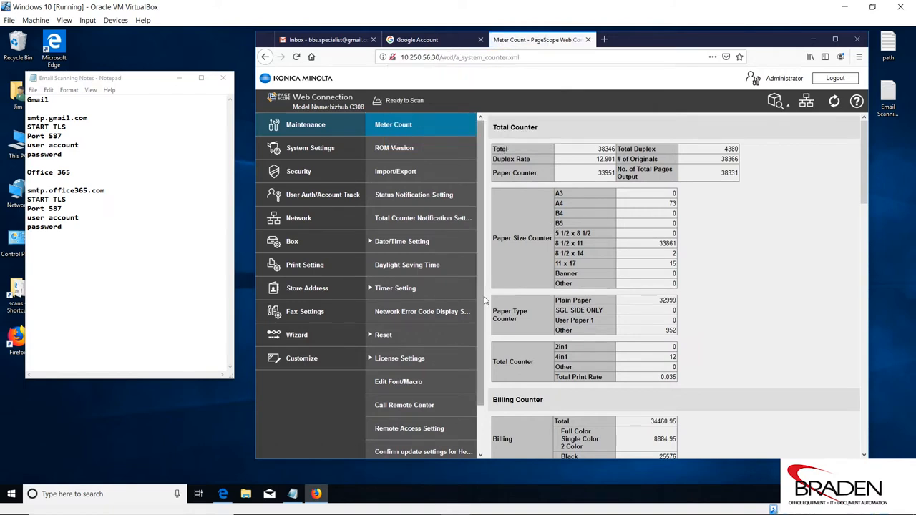
- Apply the Machine Setting values under System Settings, then go to the Network section
click(320, 148)
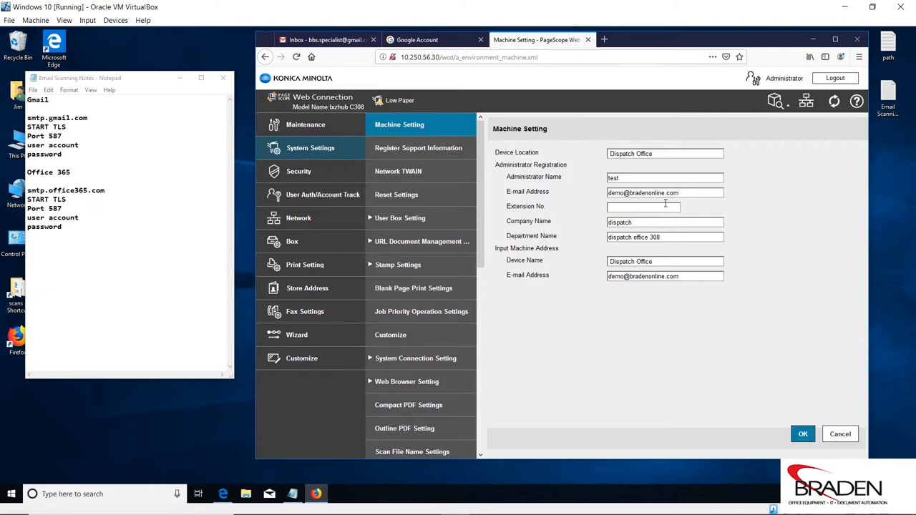
click(809, 434)
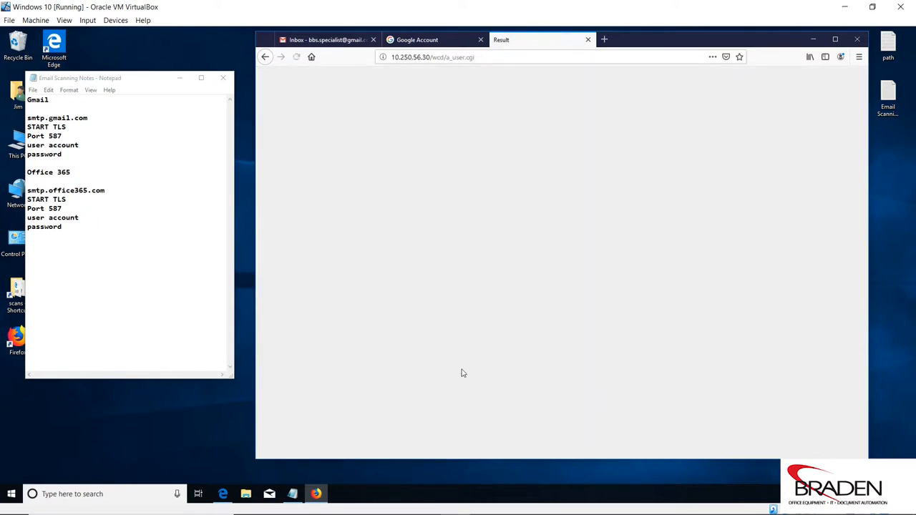
click(674, 128)
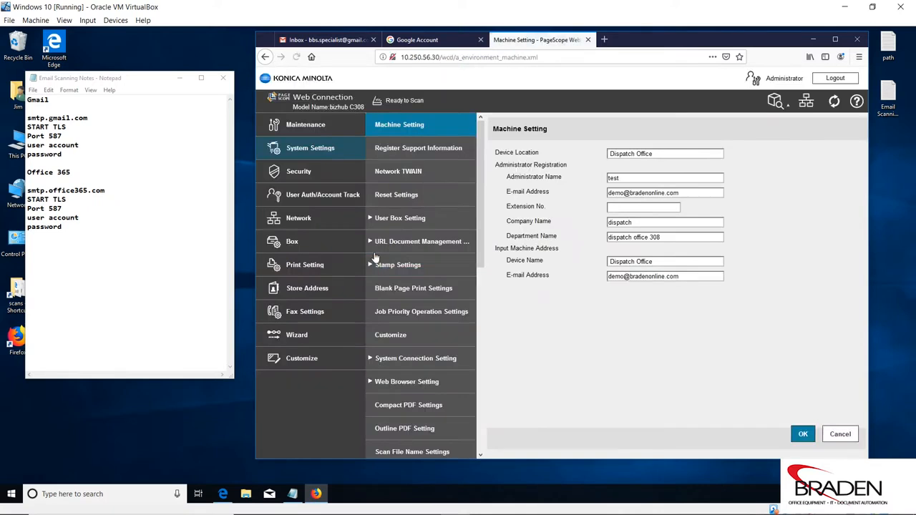
click(304, 220)
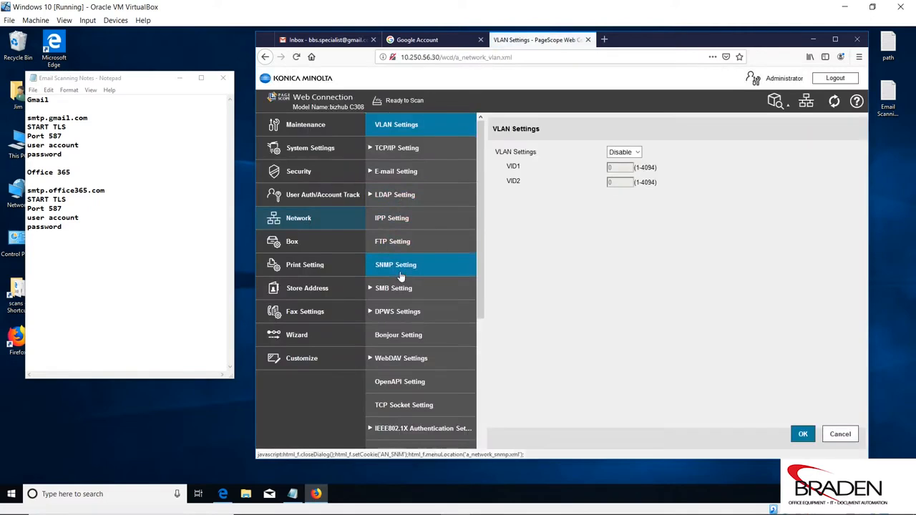
- Open E-mail Setting > E-mail TX (SMTP) and review the smtp.office365.com, Start TLS, port 587 settings
click(406, 177)
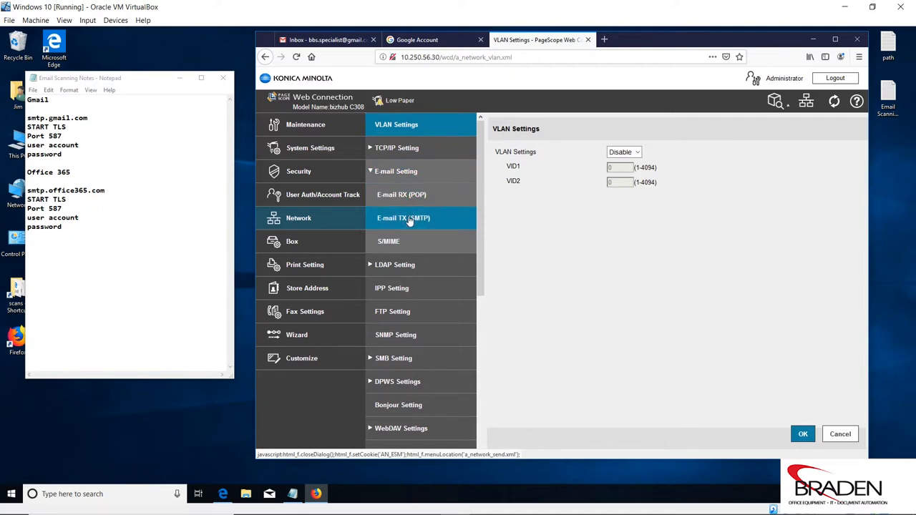
click(410, 221)
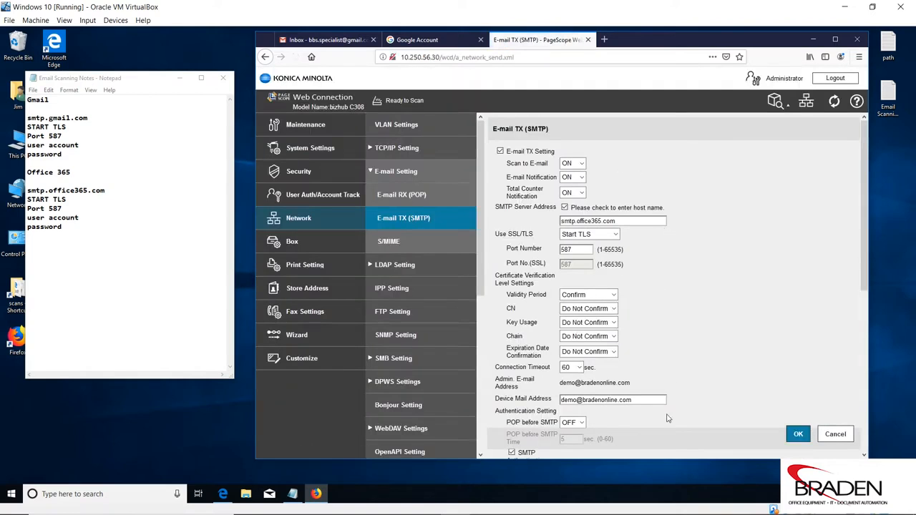
scroll(774, 236, down, 1)
scroll(773, 236, down, 6)
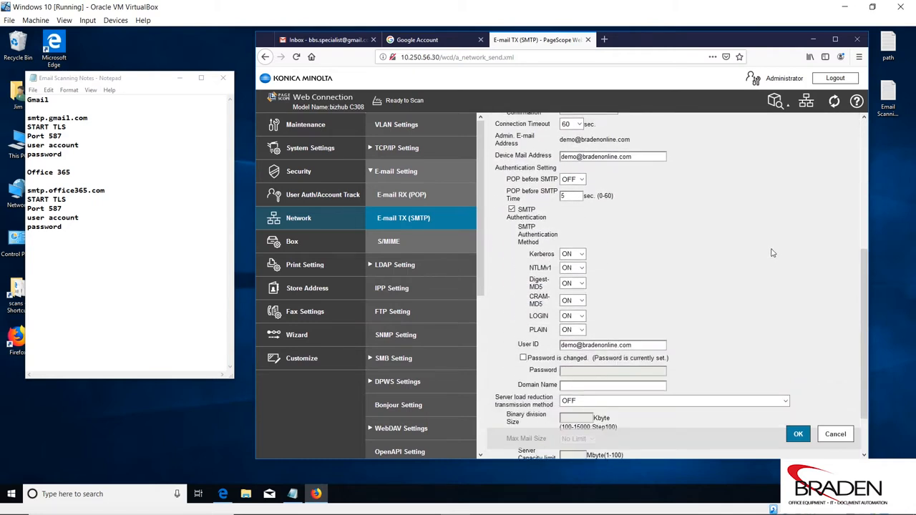
scroll(773, 256, up, 7)
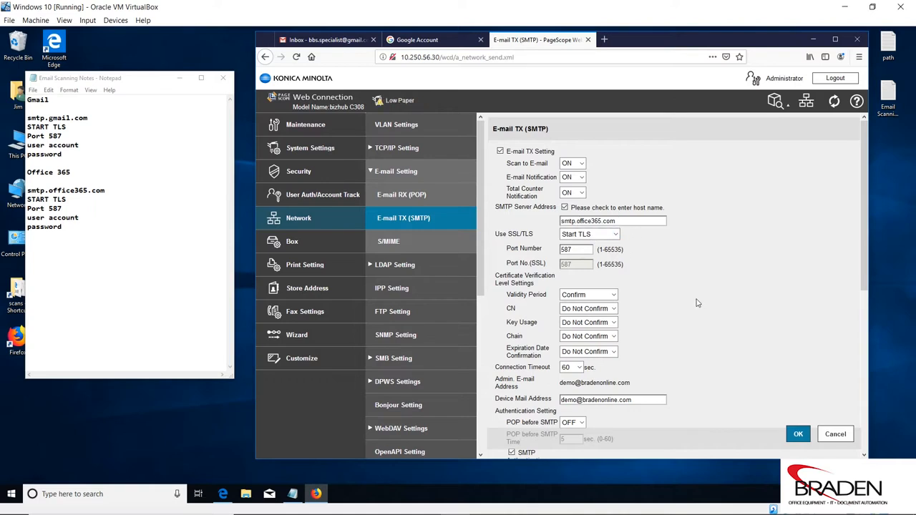
scroll(699, 300, down, 1)
scroll(699, 301, down, 3)
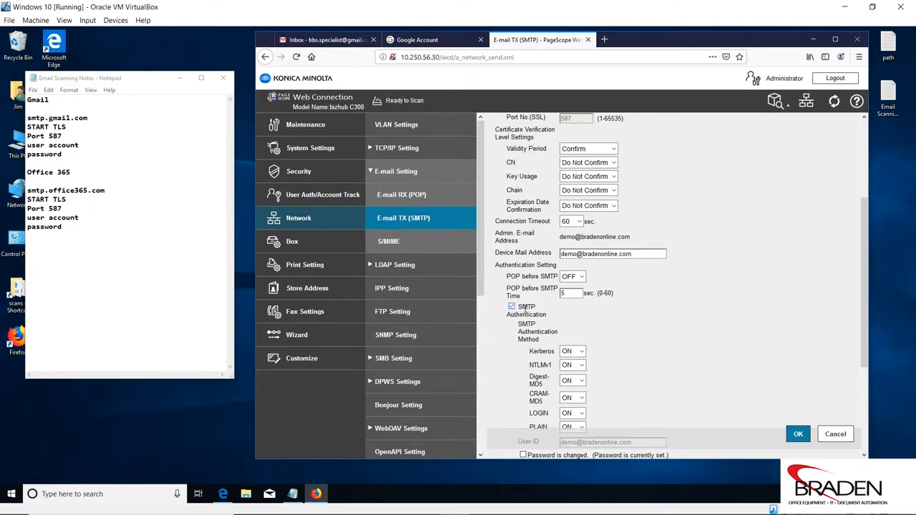
scroll(644, 312, down, 4)
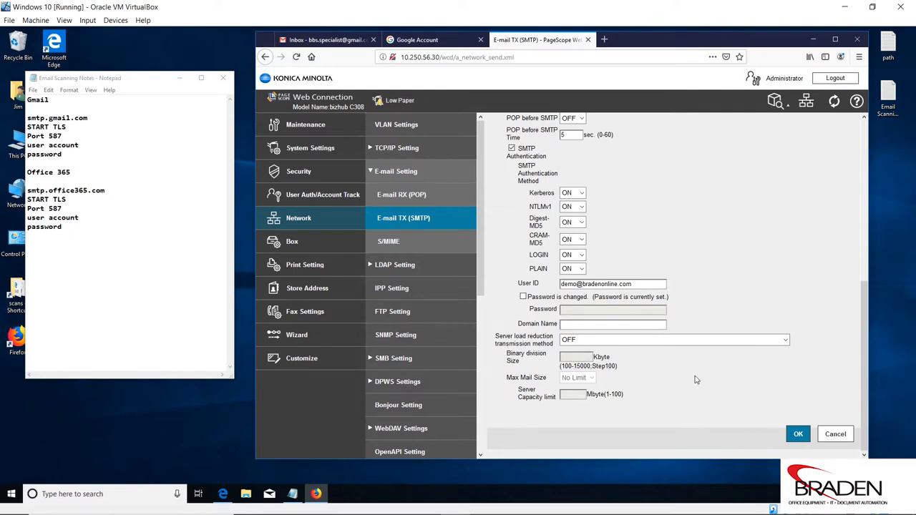
scroll(643, 371, up, 3)
scroll(643, 370, up, 2)
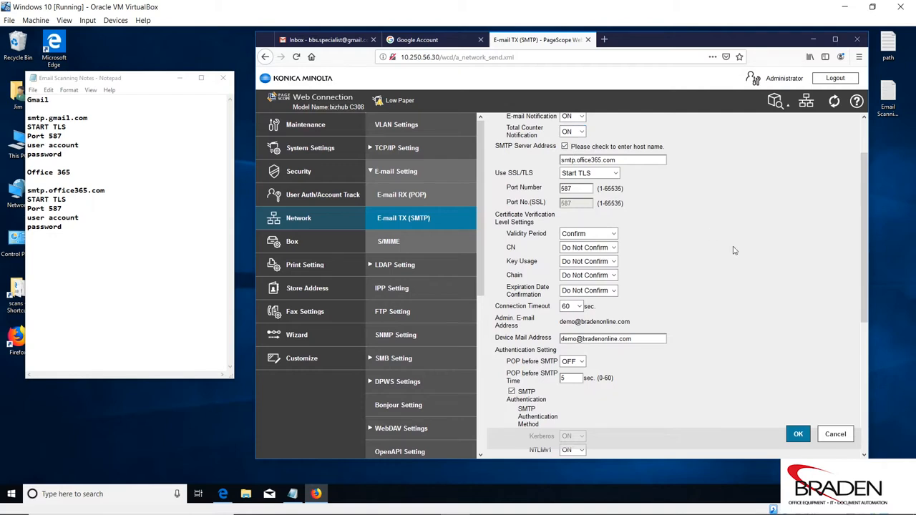
scroll(734, 250, up, 2)
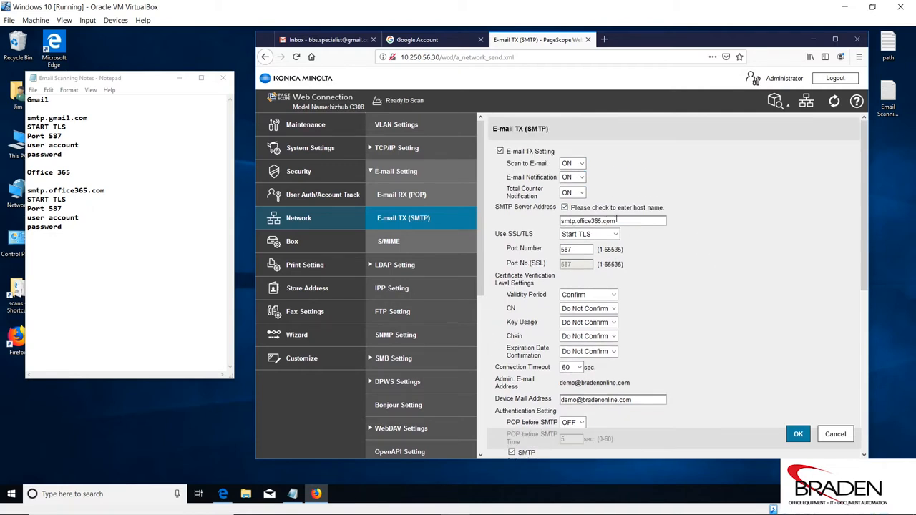
scroll(690, 296, down, 1)
scroll(690, 296, down, 1)
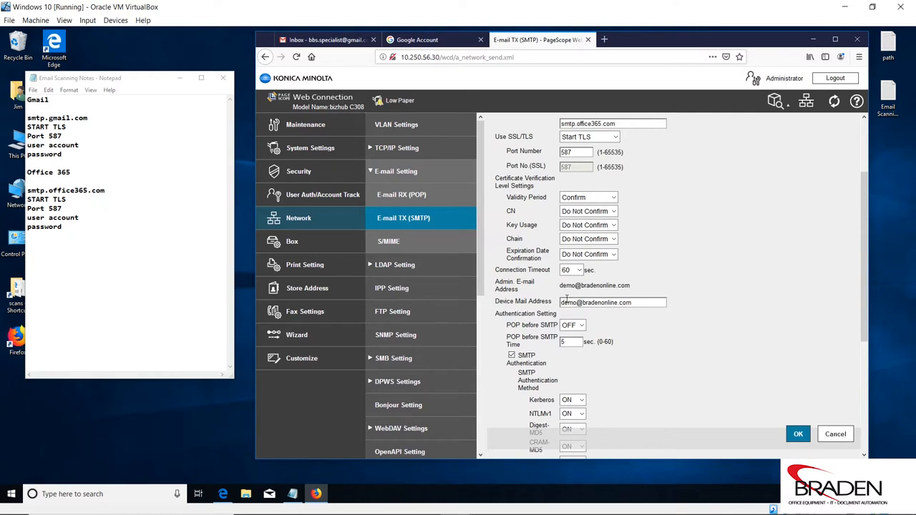
scroll(644, 299, down, 3)
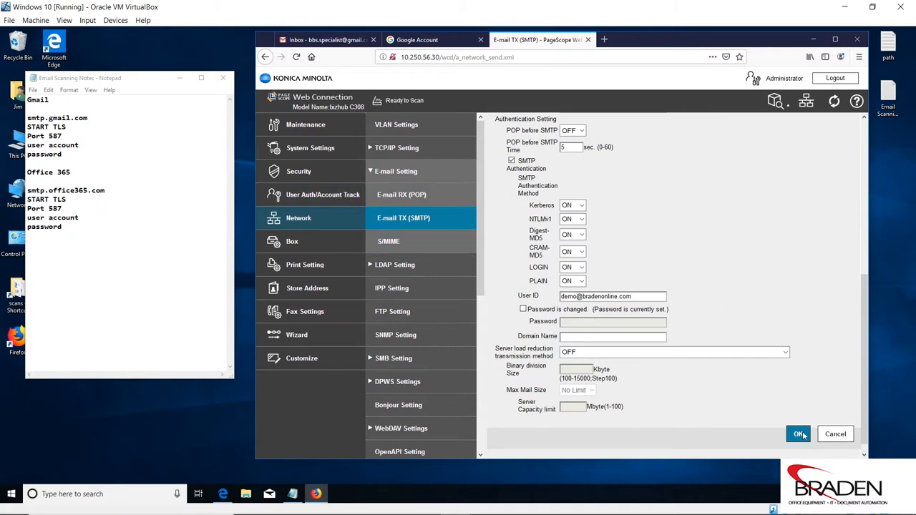
- Log out the administrator, sign back in as Public User, and open Store Address
click(837, 81)
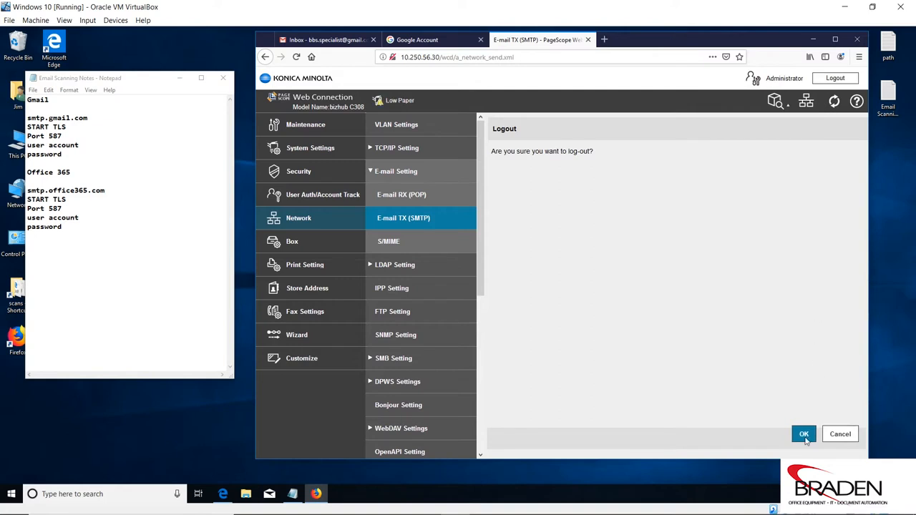
click(804, 434)
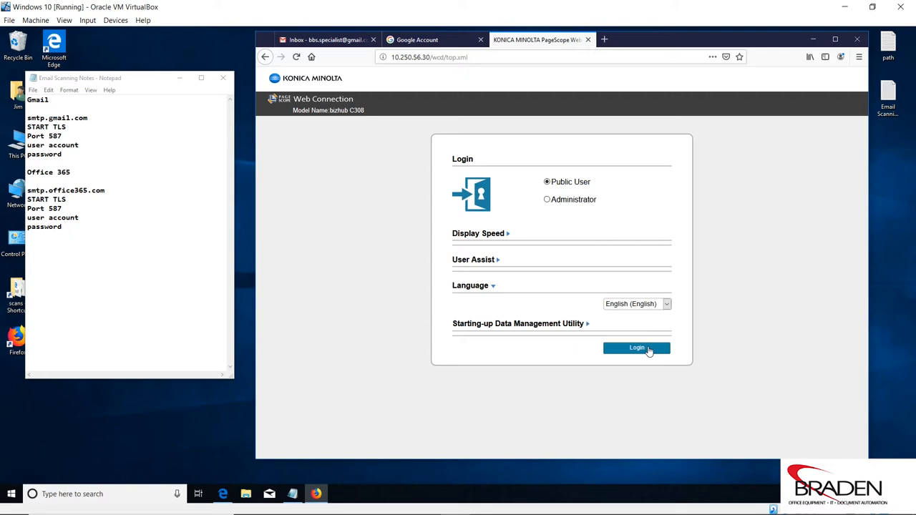
click(649, 351)
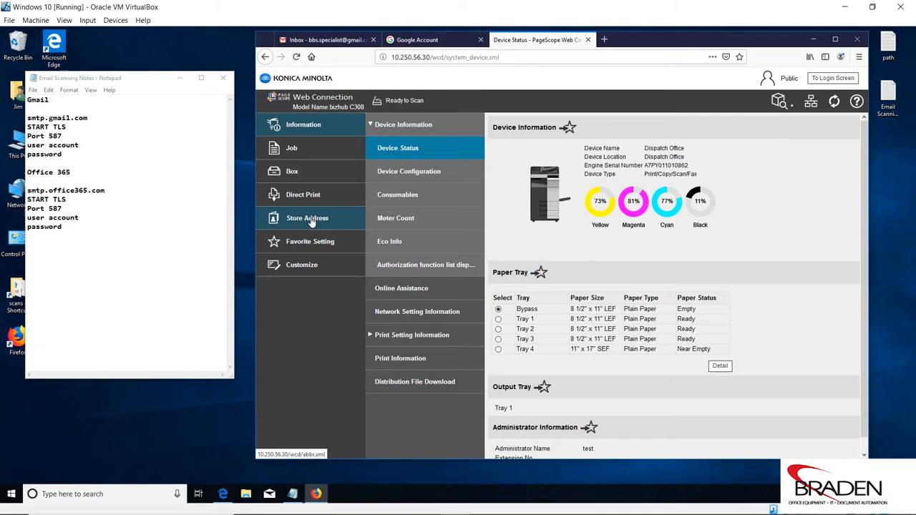
click(308, 219)
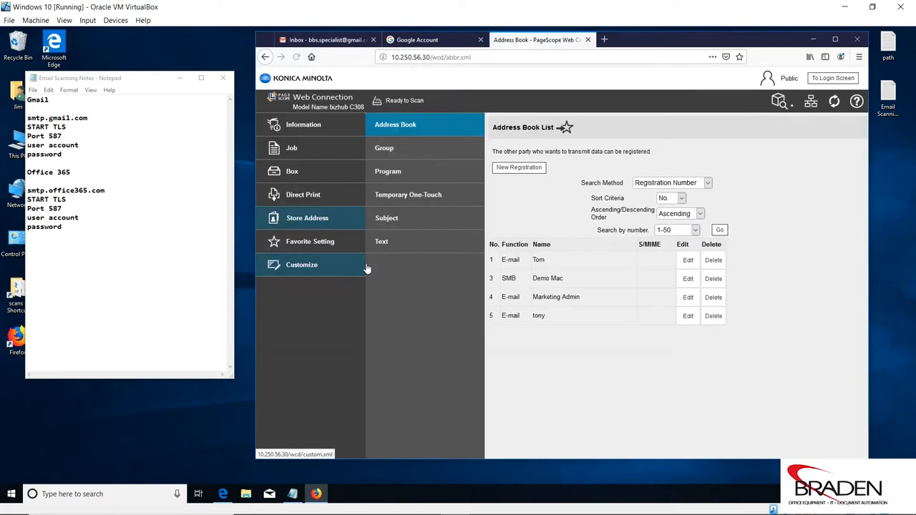
- Register a new e-mail destination with the contact's name and e-mail address, index JKL, marked Main
click(520, 171)
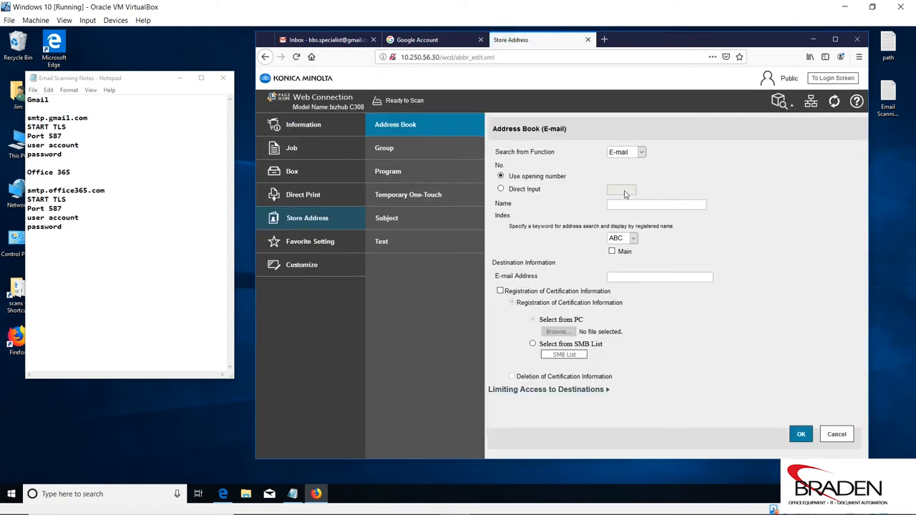
click(619, 203)
text(Jim)
click(634, 238)
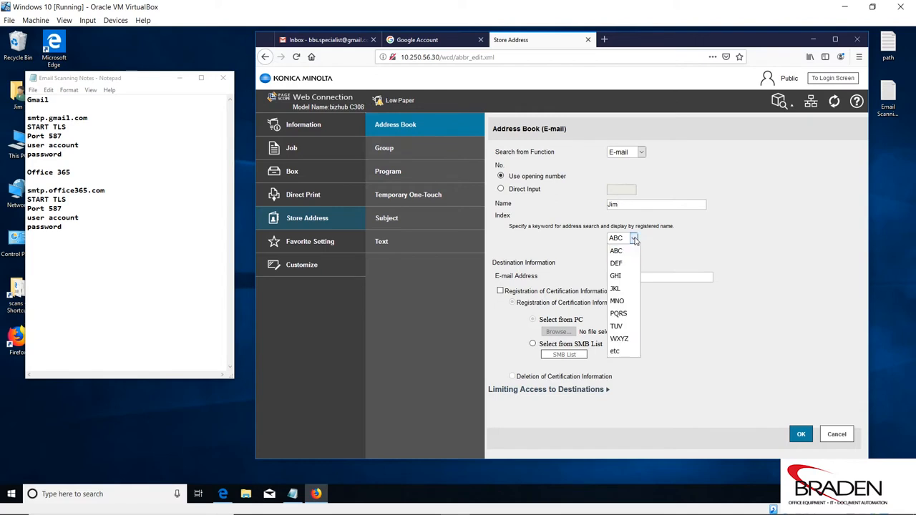
click(623, 288)
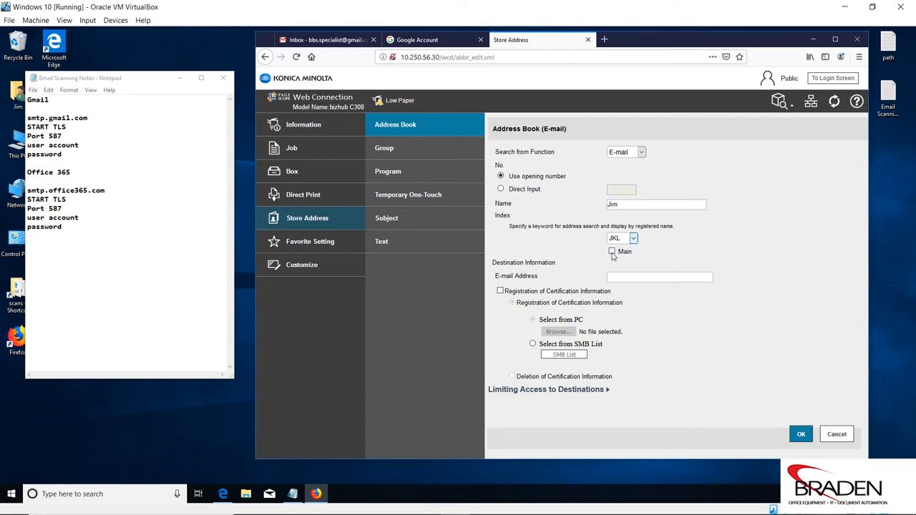
click(612, 252)
click(614, 276)
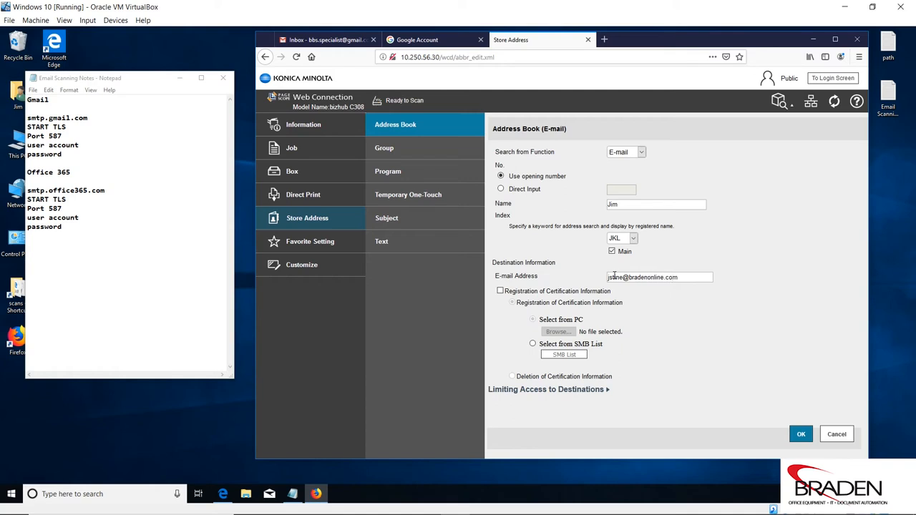
click(801, 435)
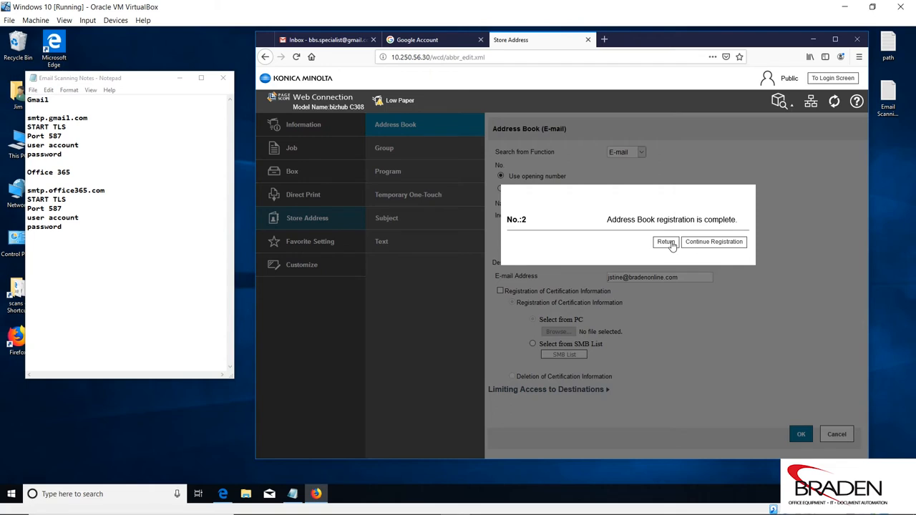
- Return to the Address Book List showing the new entry, then minimize the VirtualBox window
click(666, 242)
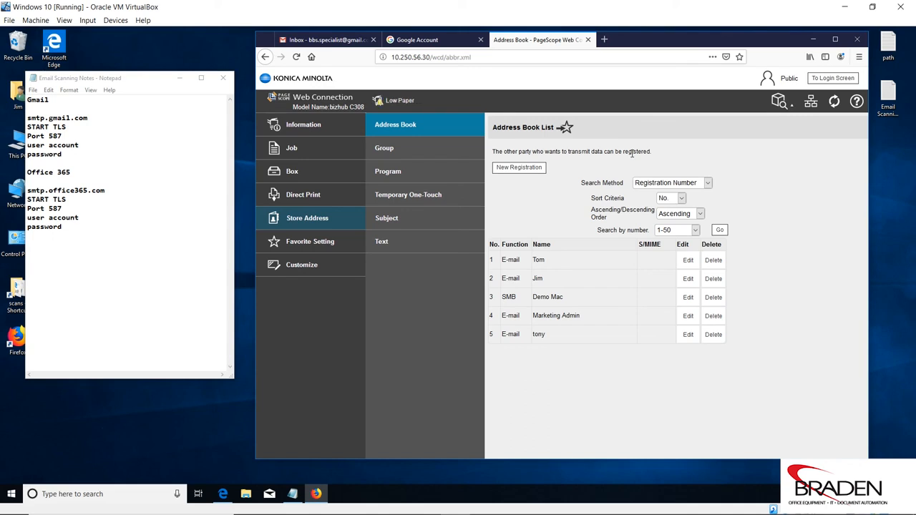
click(845, 7)
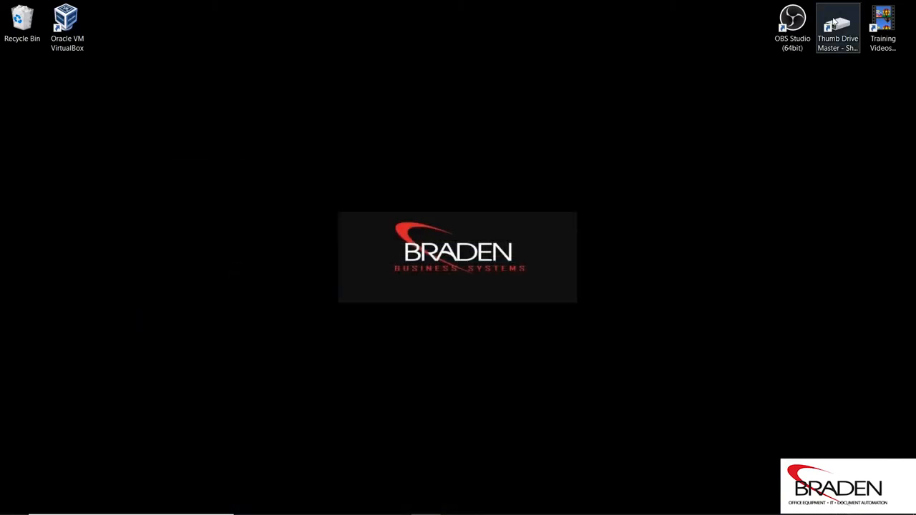